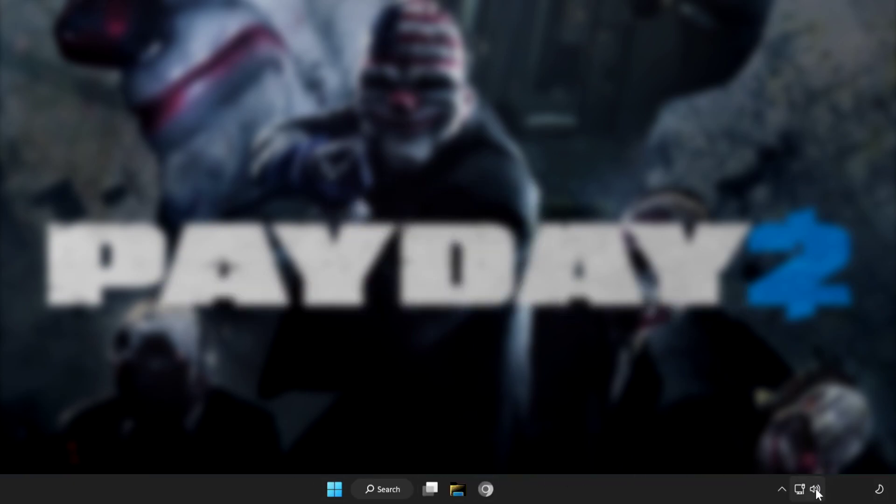
Switch Quick Settings audio output from CABLE Input to Speakers (High Definition Audio Device)
left_click(815, 489)
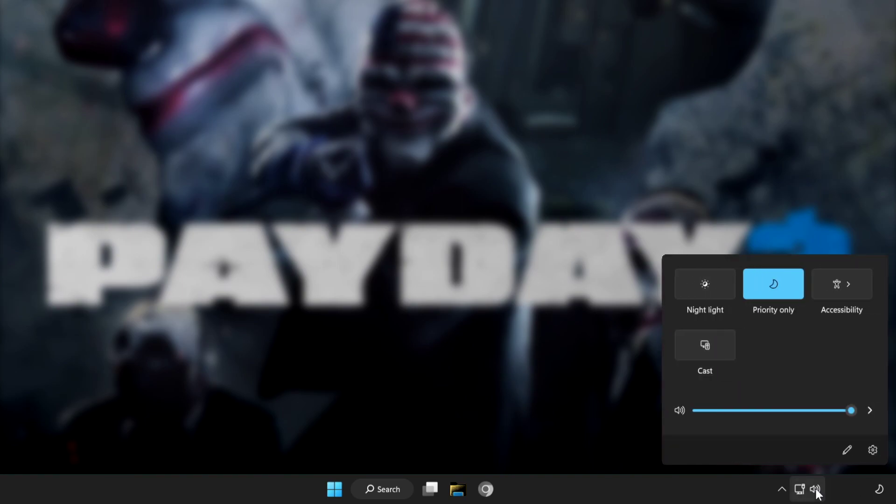
left_click(869, 412)
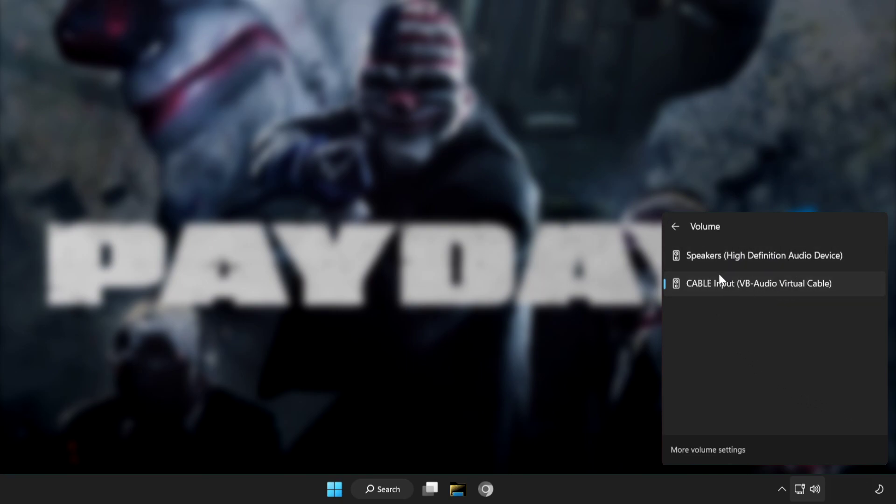
left_click(742, 259)
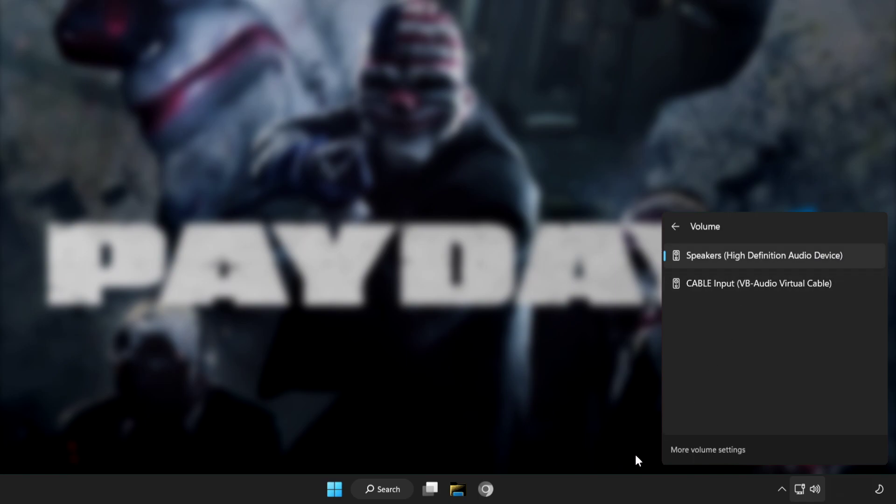
Close the volume device list and restart the PC from the Start menu's Power options
left_click(265, 499)
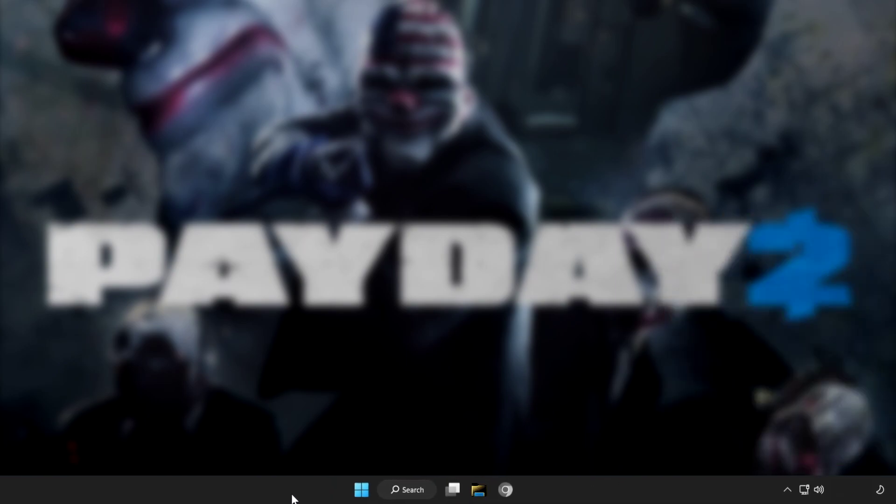
left_click(376, 492)
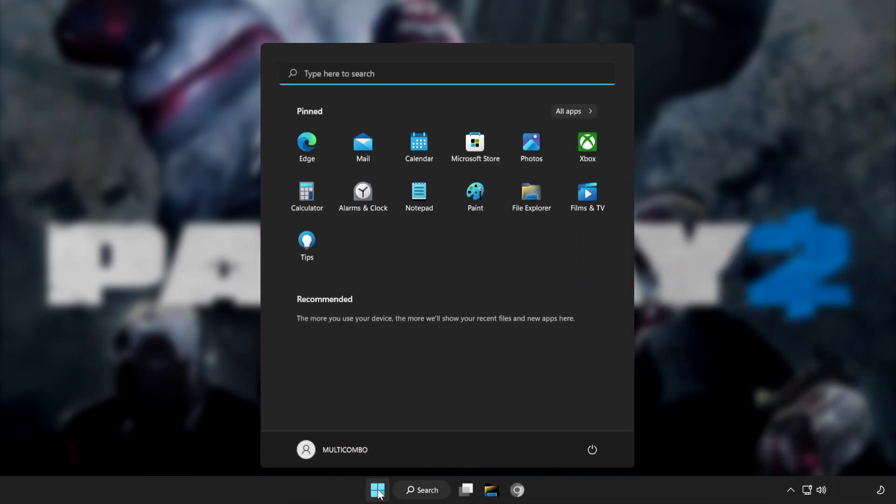
left_click(595, 449)
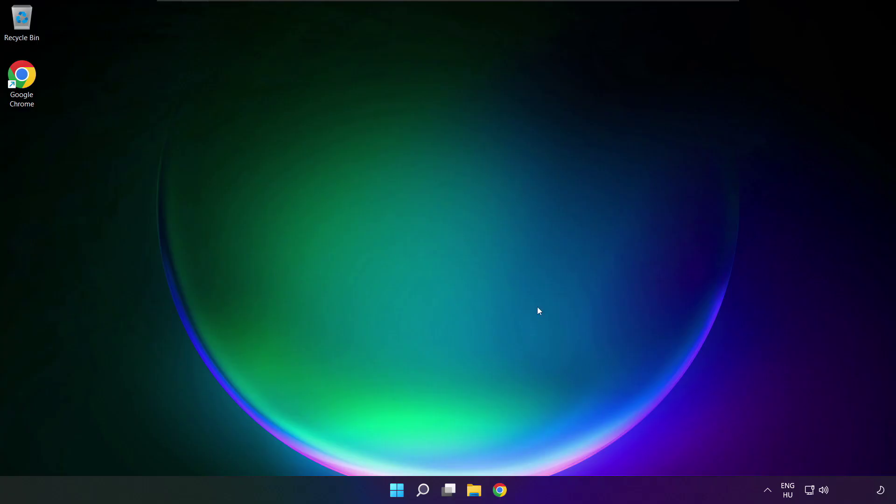
Open Sound settings from Quick Settings and confirm the Speakers volume stays at 100
left_click(823, 490)
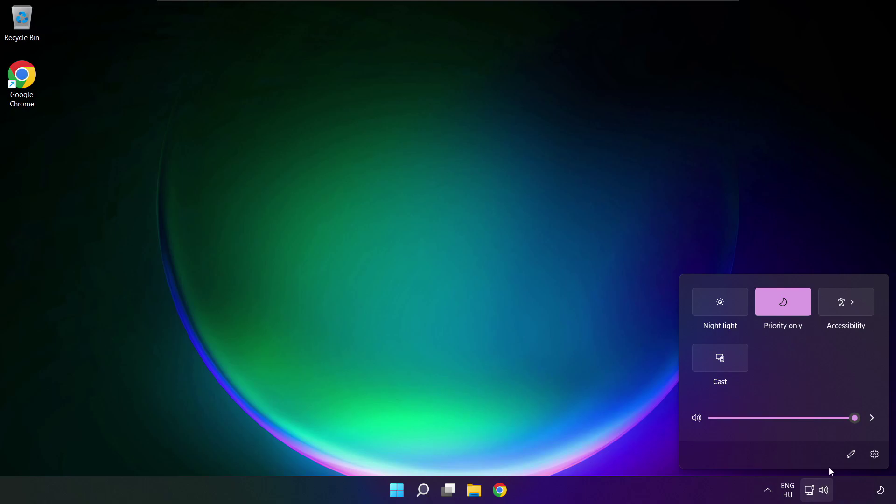
left_click(874, 420)
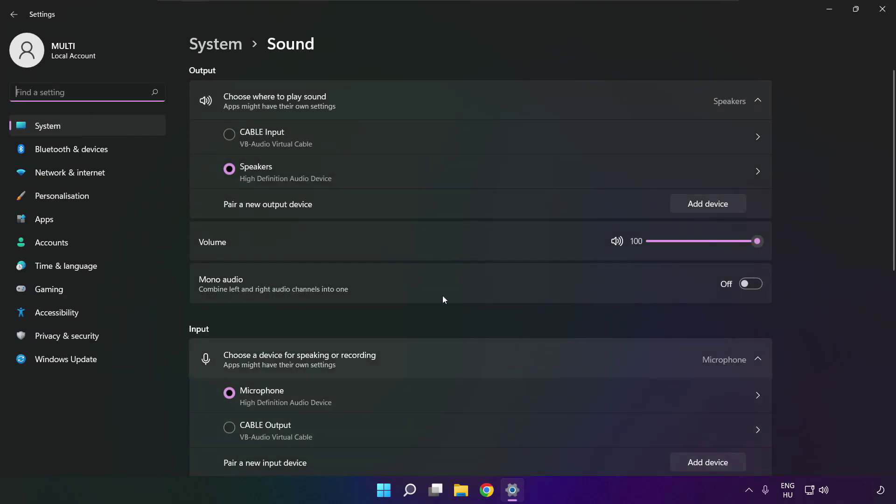
left_click(231, 168)
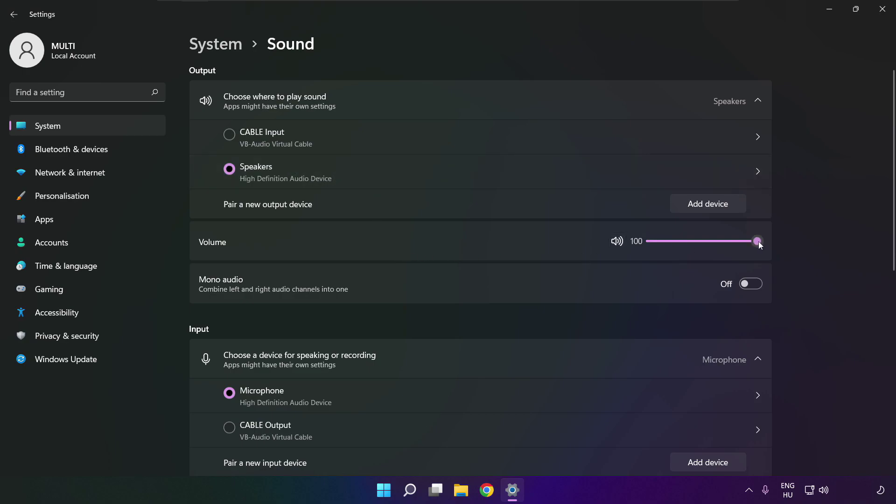
mouse_move(758, 242)
left_mouse_down()
mouse_move(710, 240)
mouse_move(774, 241)
left_mouse_up()
scroll(891, 306, "down", 2)
scroll(891, 306, "down", 2)
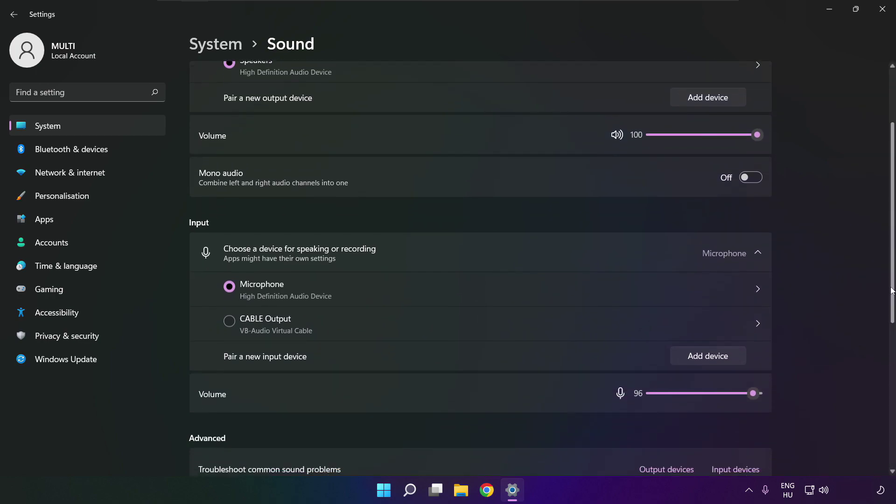
scroll(891, 306, "down", 1)
left_click_drag(891, 306, 891, 391)
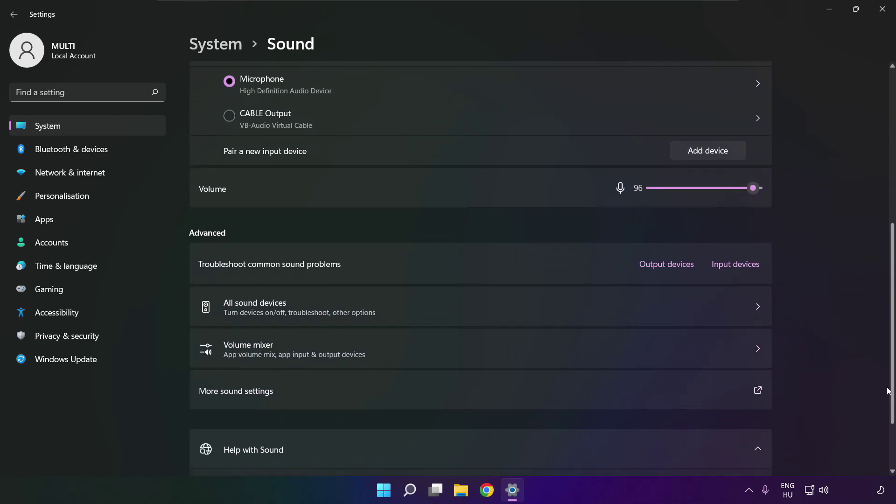
Disable CABLE Input in the classic Sound dialog's Playback list, then select Speakers
left_click(370, 395)
left_click(385, 214)
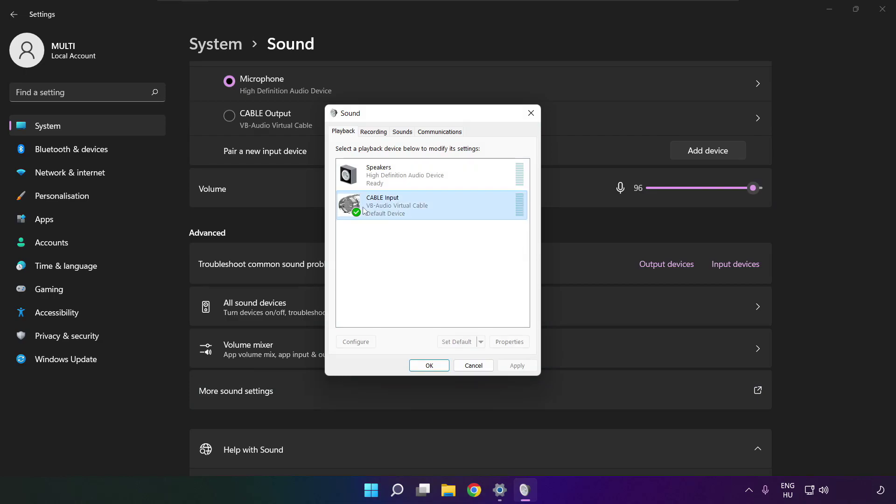
right_click(473, 205)
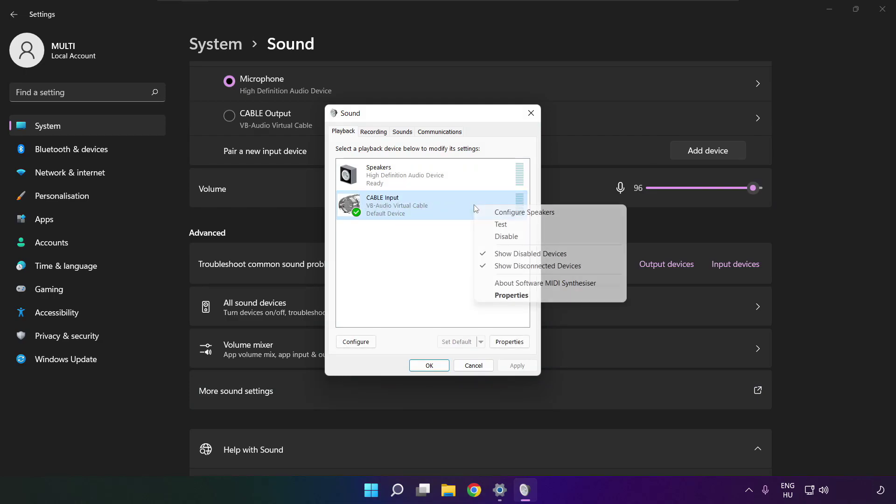
left_click(521, 241)
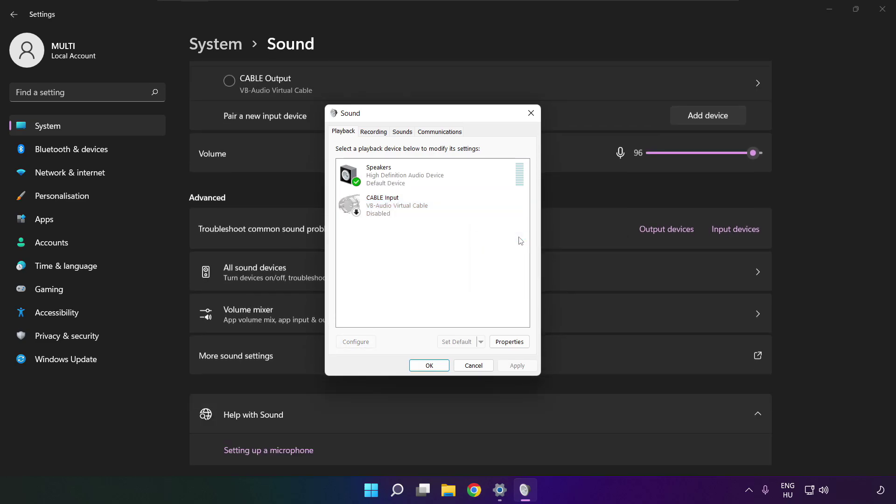
left_click(410, 179)
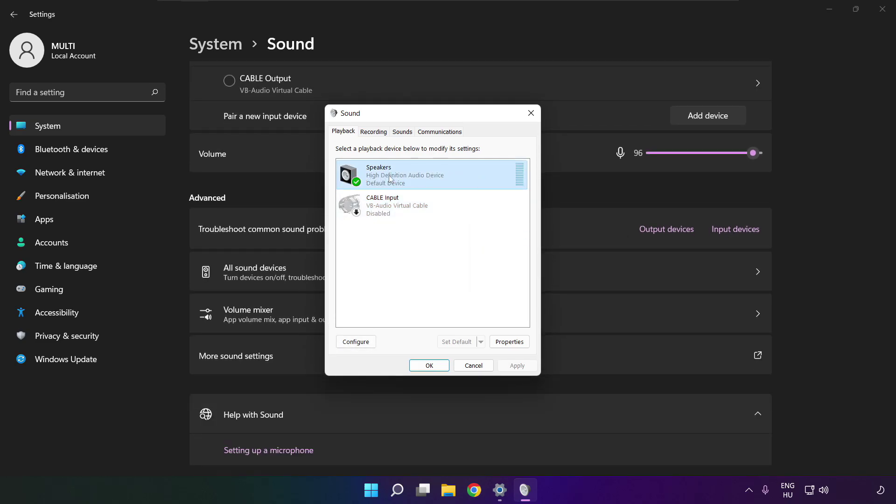
right_click(434, 179)
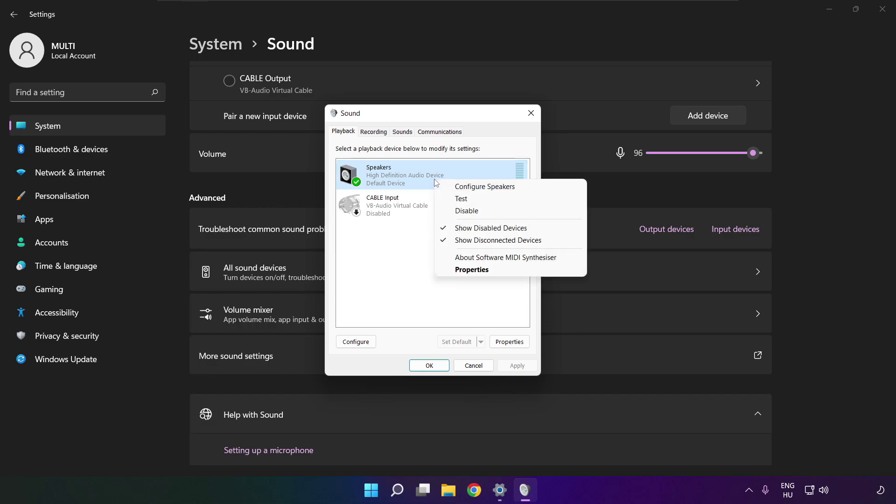
Configure Speakers as 7.1 Surround, keeping all optional and full-range speakers
left_click(494, 187)
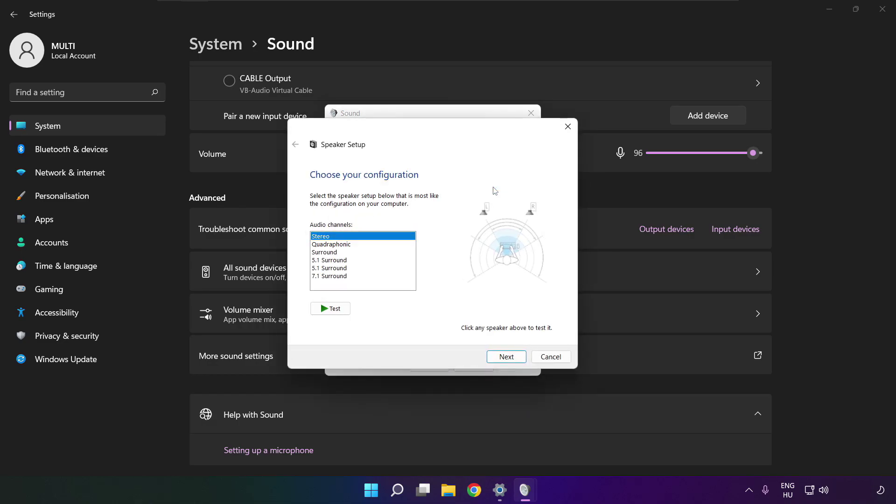
left_click(334, 277)
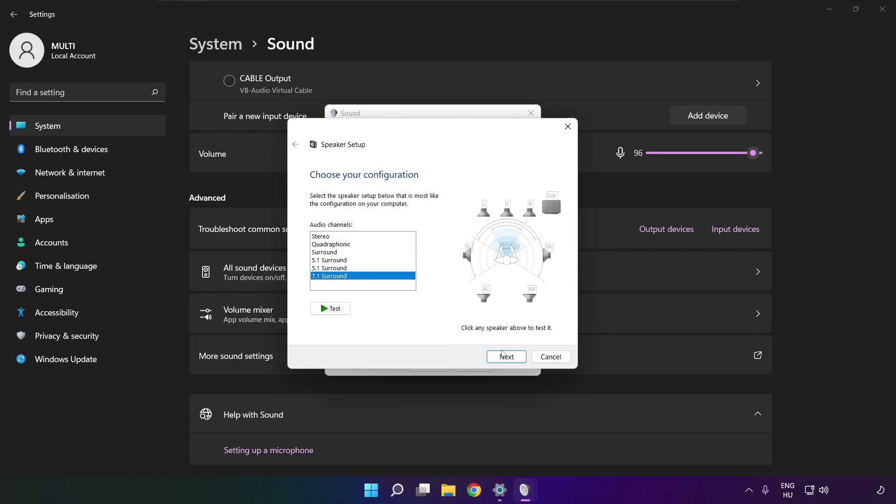
left_click(508, 358)
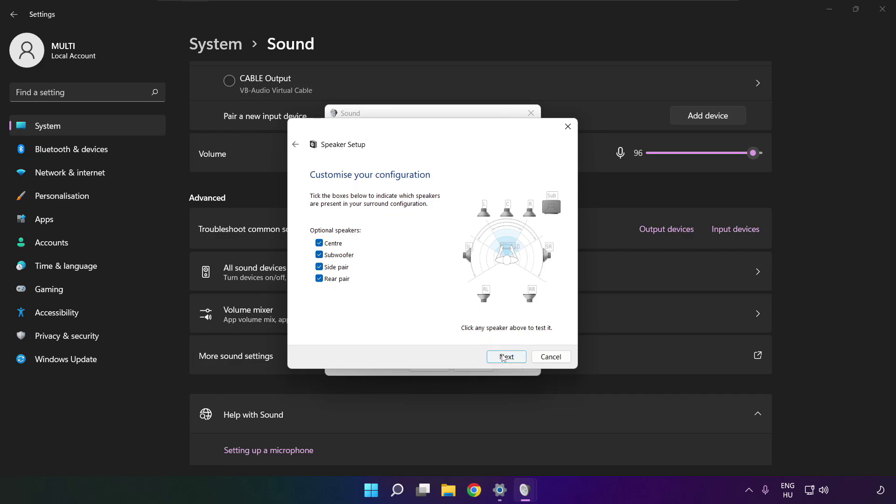
left_click(502, 359)
left_click(502, 358)
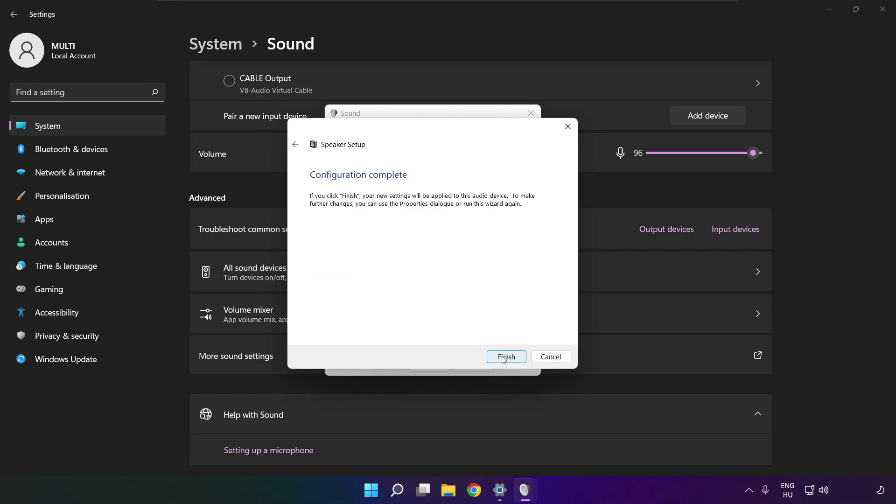
left_click(503, 358)
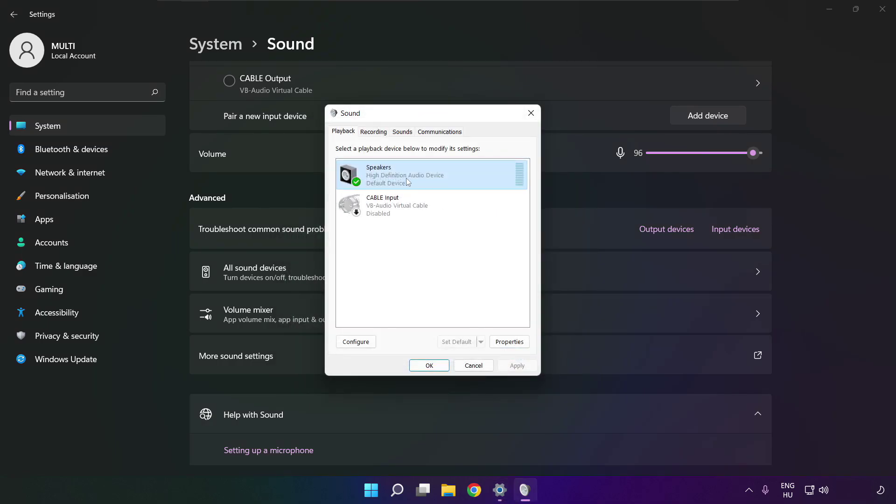
Tick Disable all enhancements in the Speakers properties and apply it
left_click(509, 342)
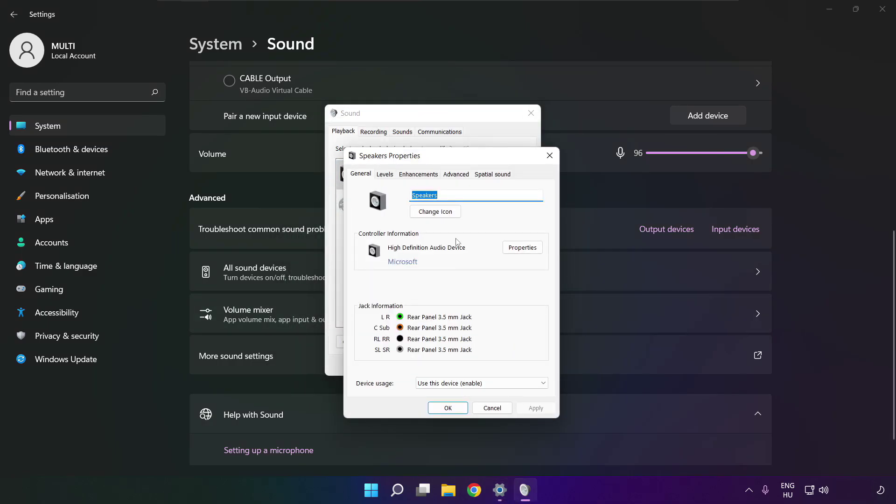
left_click_drag(421, 158, 404, 130)
left_click(367, 145)
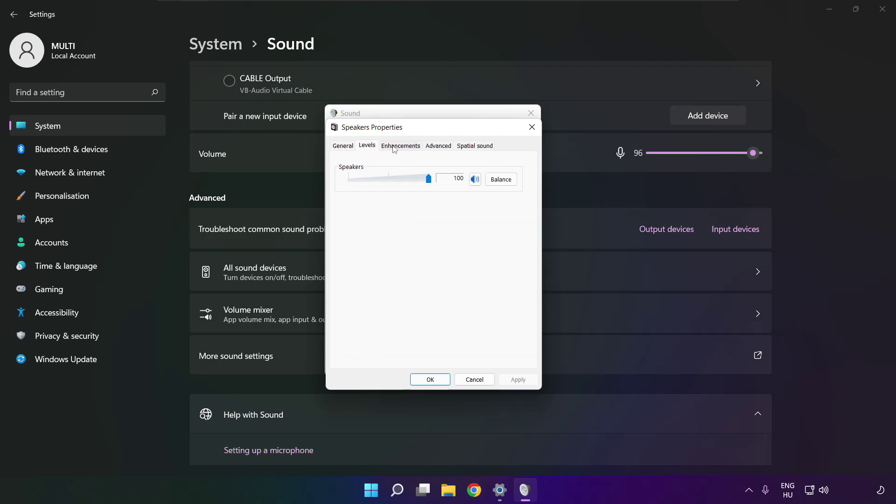
left_click(393, 148)
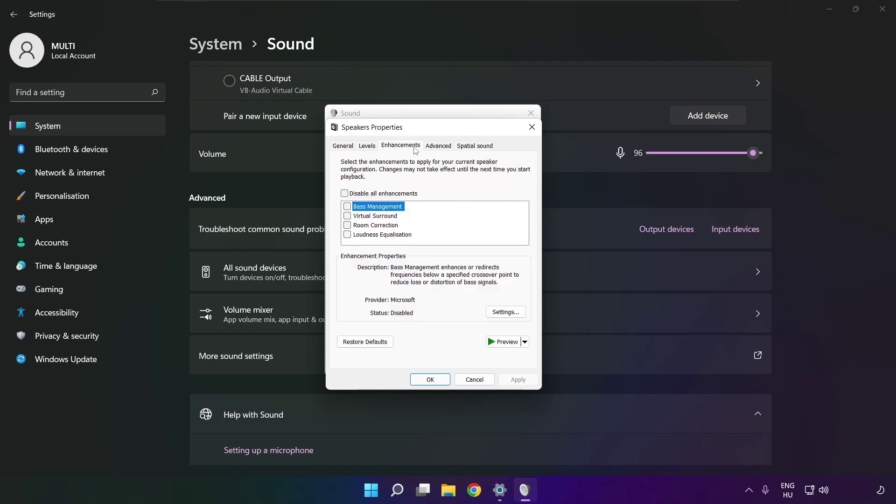
left_click(345, 195)
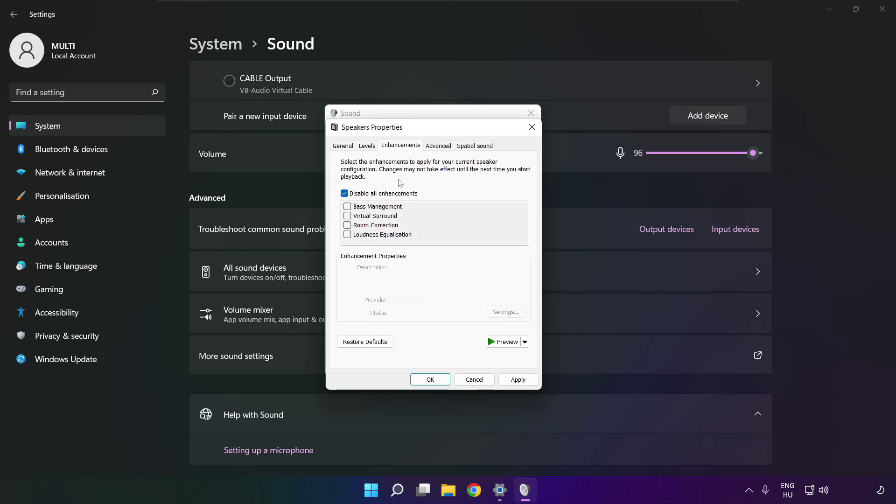
left_click(519, 379)
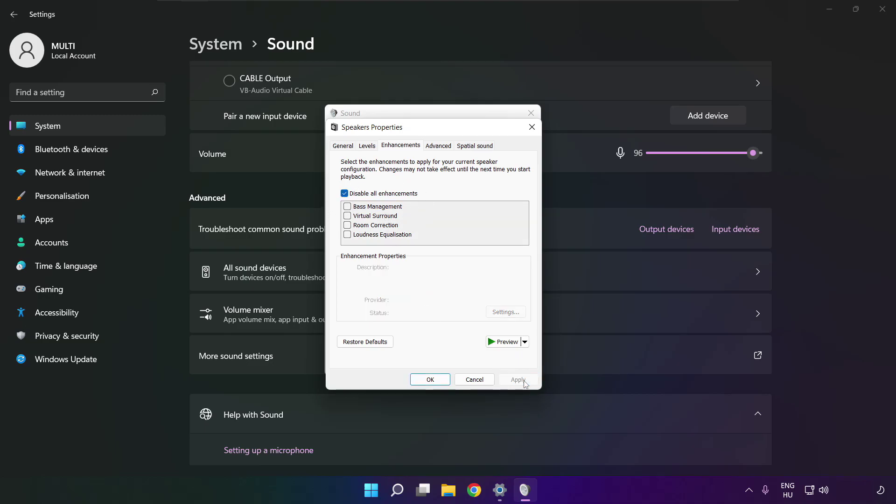
Keep the 16 bit, 48000 Hz default format and confirm both Sound dialogs
left_click(435, 150)
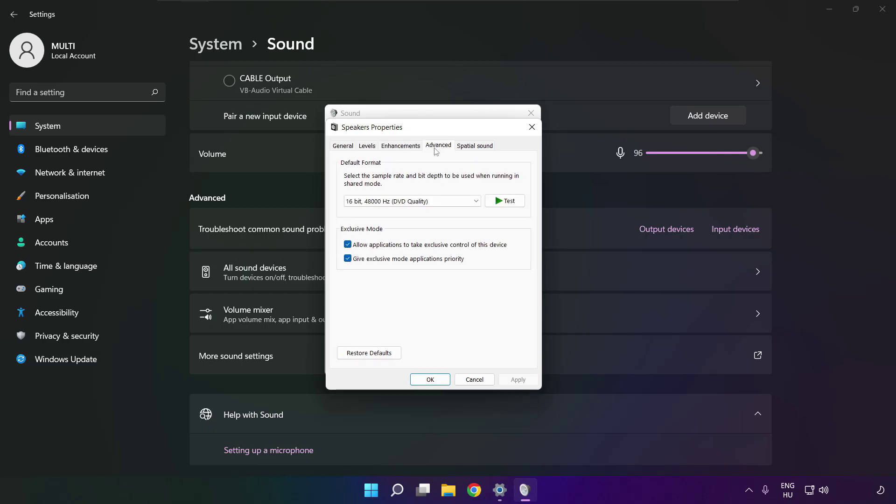
left_click(475, 202)
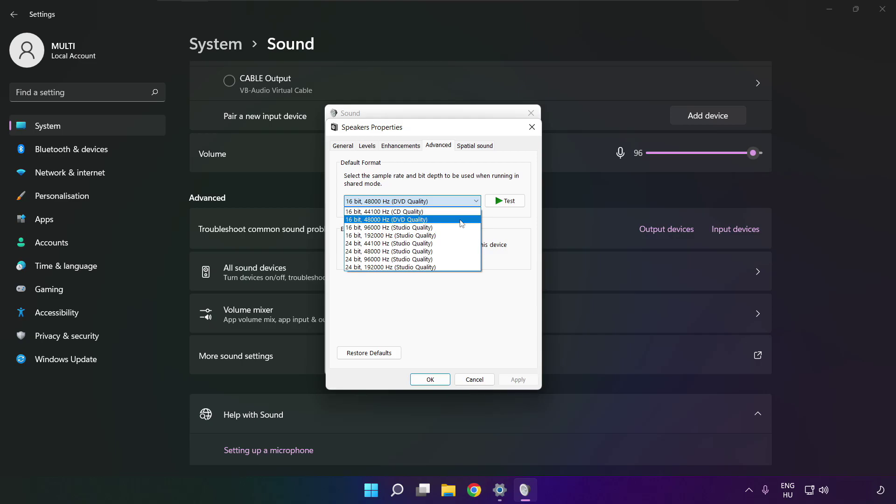
left_click(460, 220)
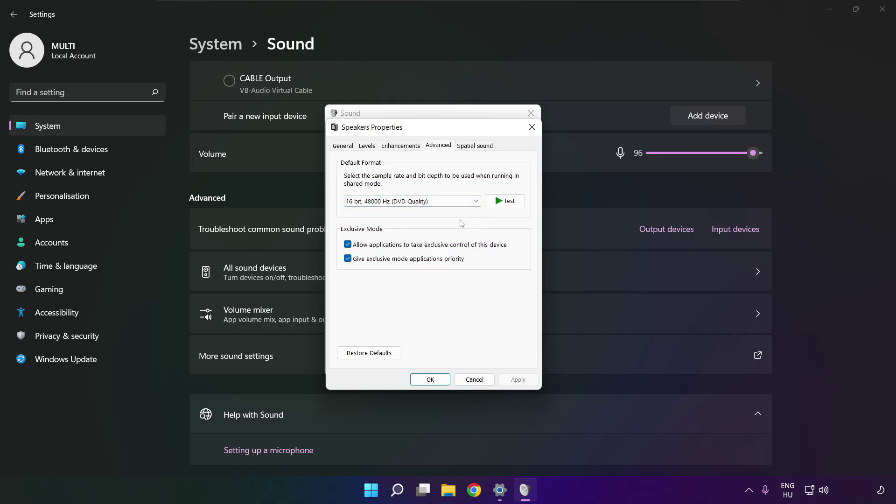
left_click(429, 379)
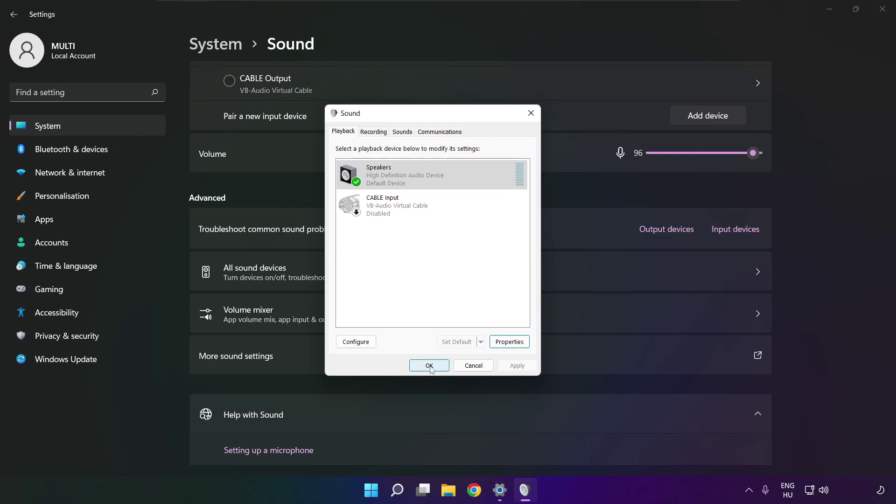
left_click(430, 366)
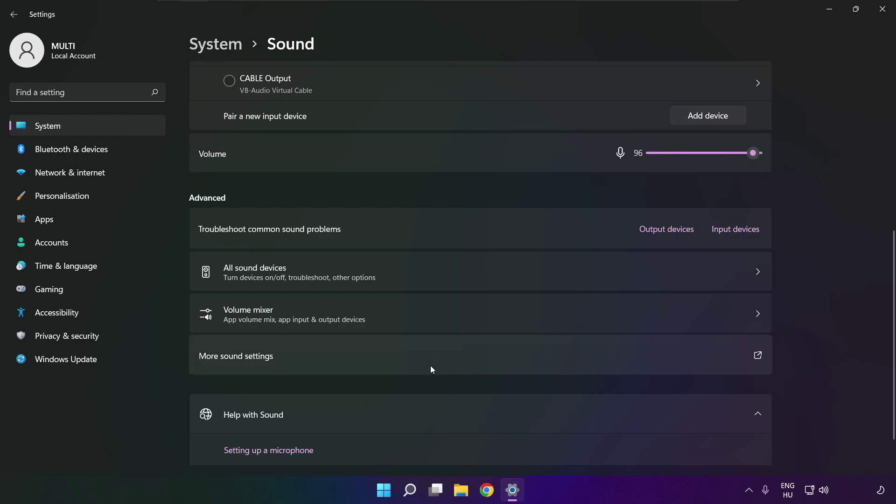
Close Settings and restart the PC from the Start menu's Power options
left_click(883, 9)
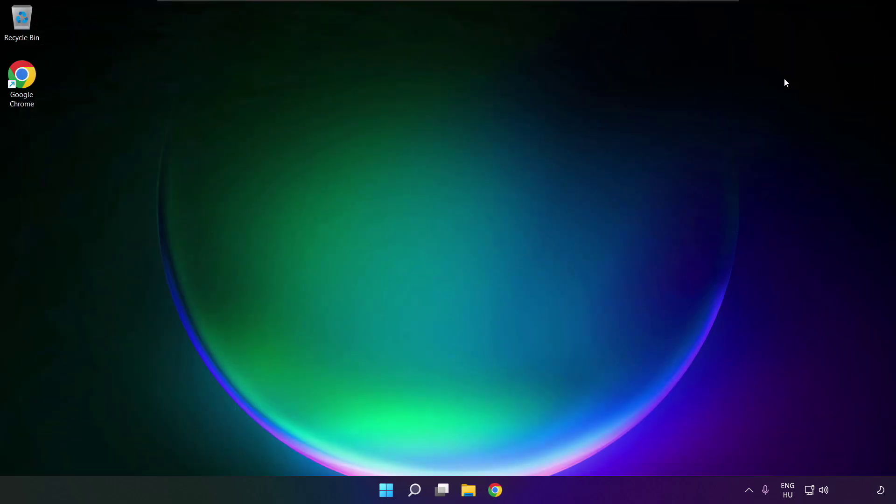
left_click(396, 492)
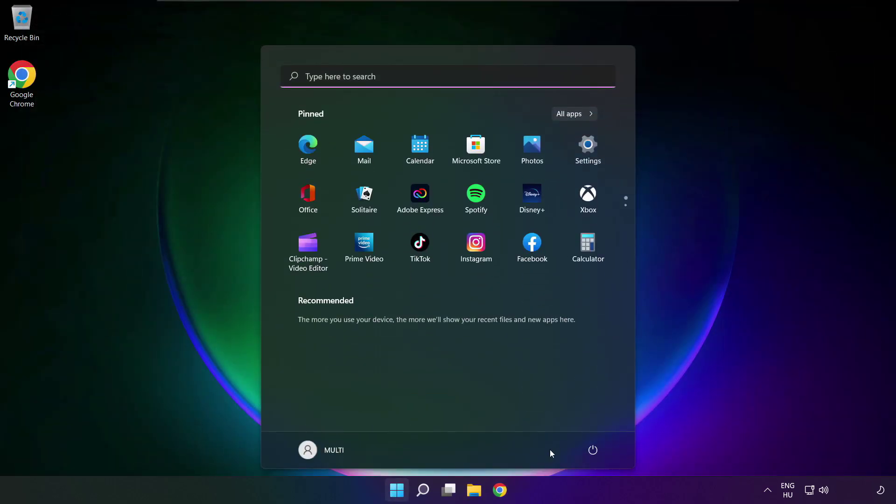
left_click(592, 450)
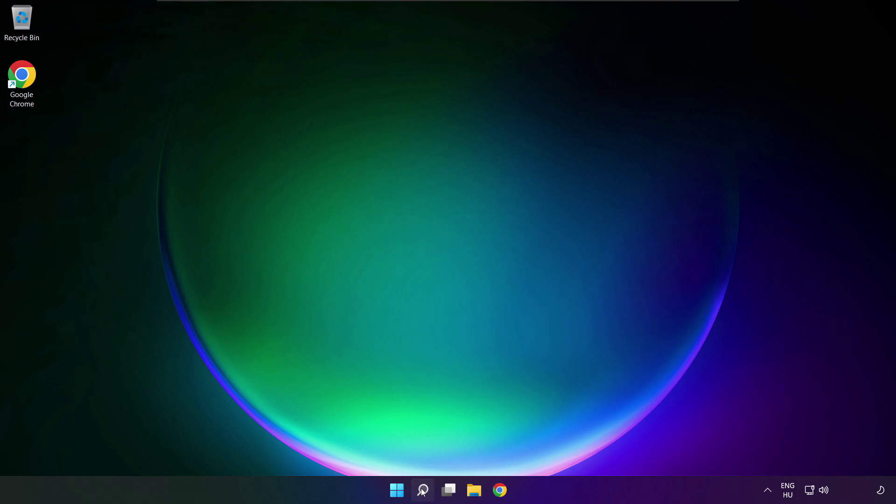
Search for 'device manager' and launch the Device Manager best match
left_click(423, 491)
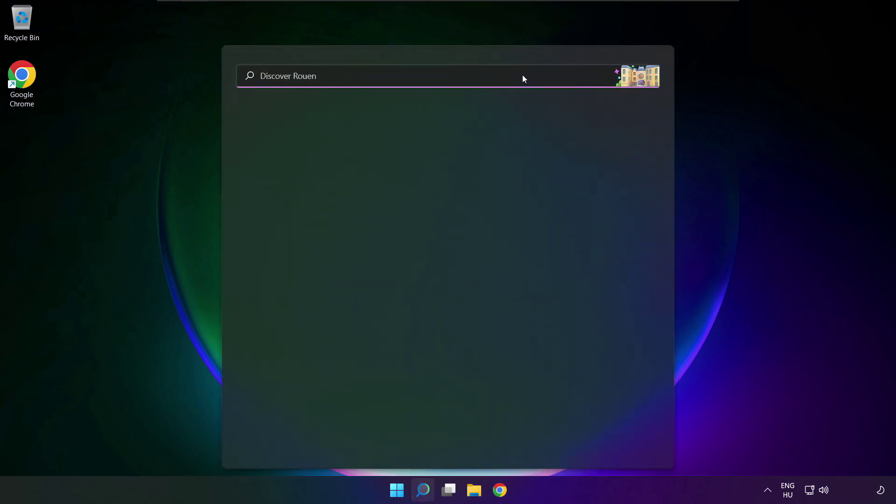
type("devic")
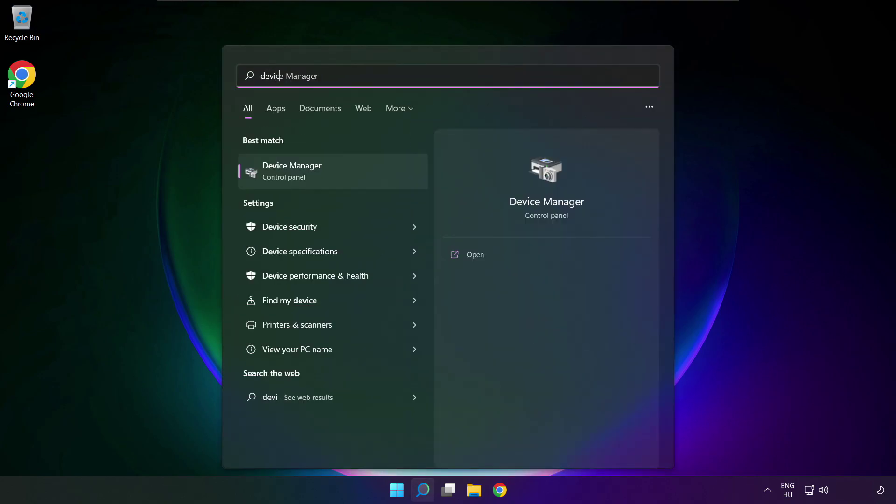
type("e manager")
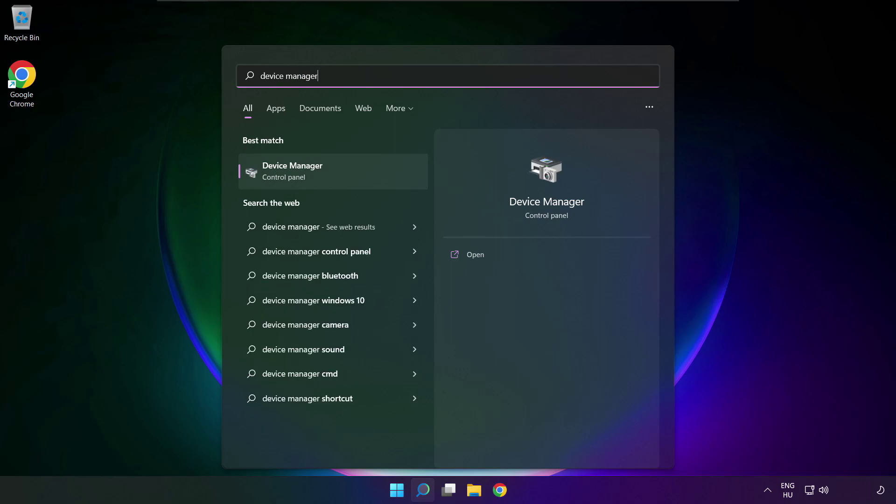
left_click(346, 174)
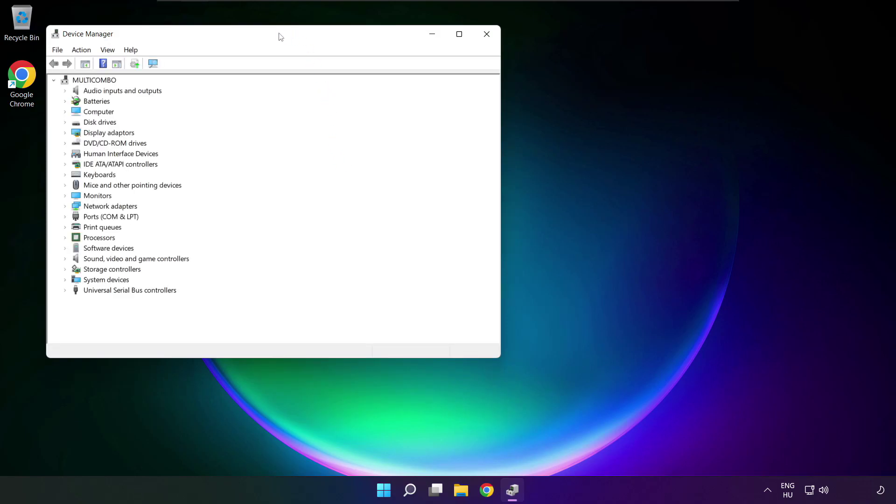
Choose Update driver for High Definition Audio Device under Sound, video and game controllers
left_click_drag(283, 35, 468, 83)
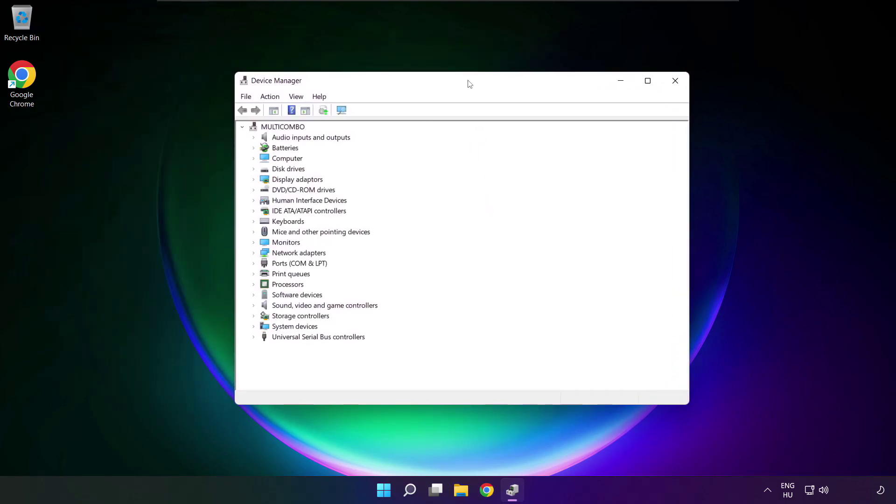
left_click(272, 308)
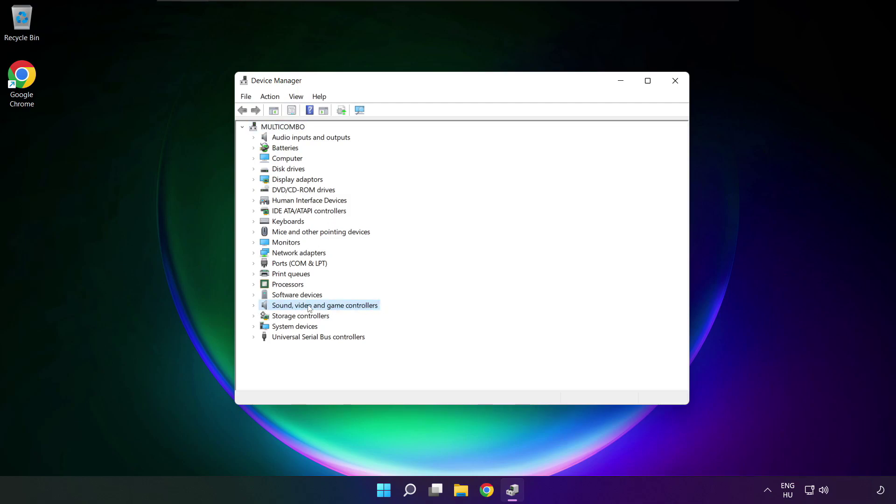
left_click(257, 306)
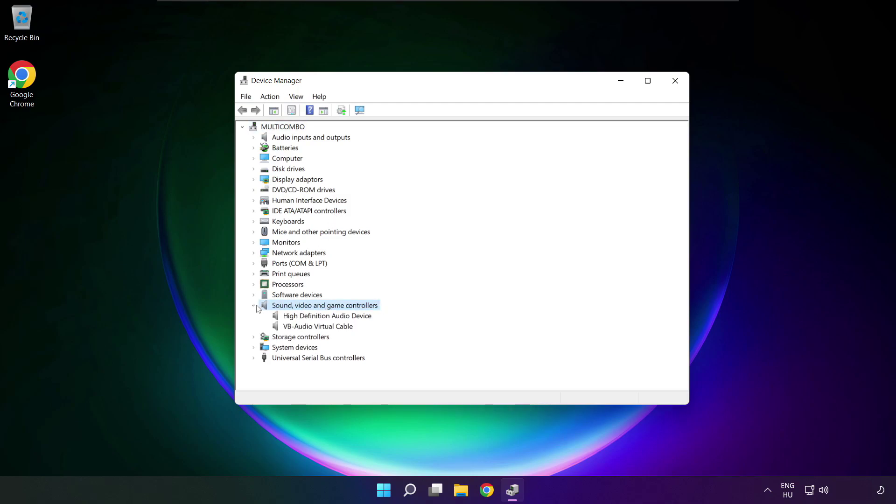
left_click(283, 317)
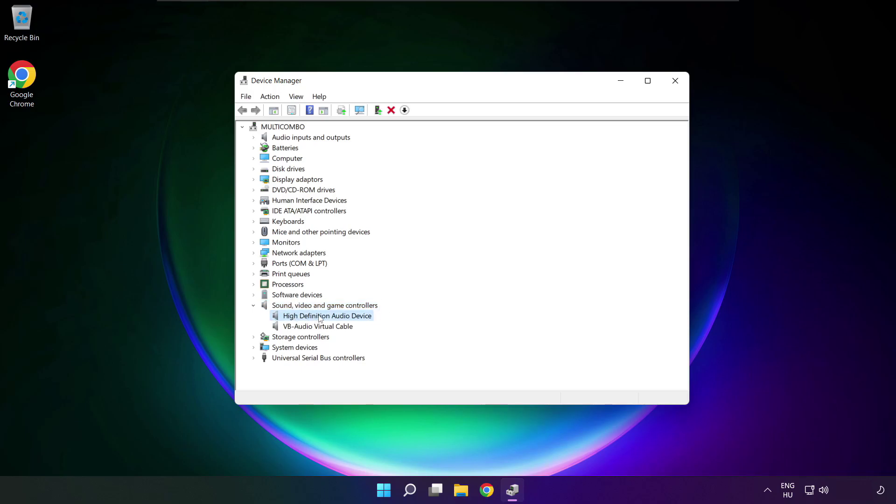
right_click(319, 319)
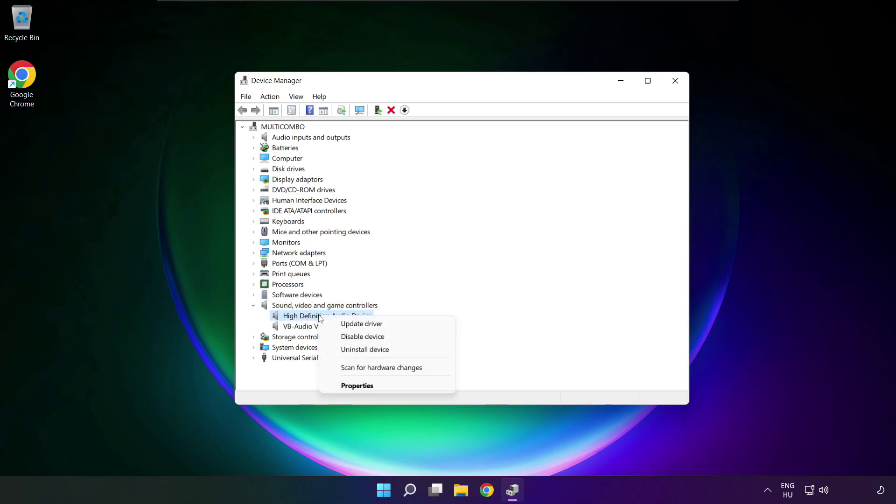
left_click(404, 327)
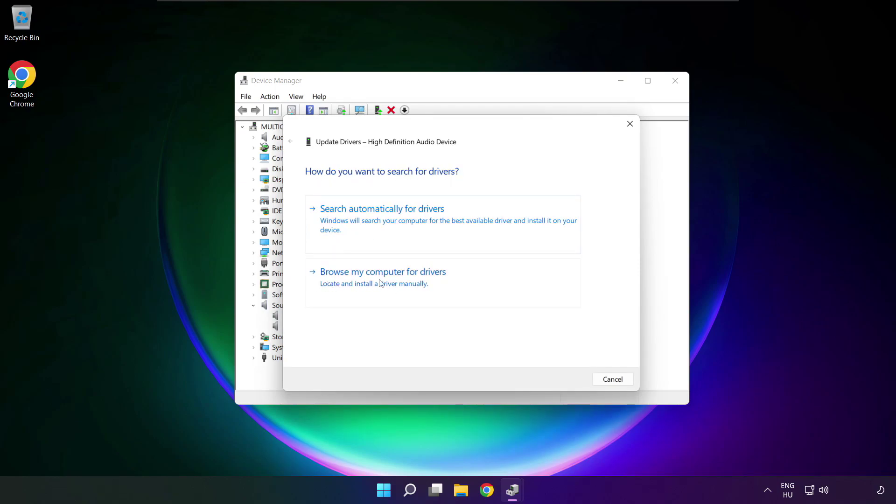
Reinstall the High Definition Audio Device driver from the local list, then close Device Manager
left_click(403, 283)
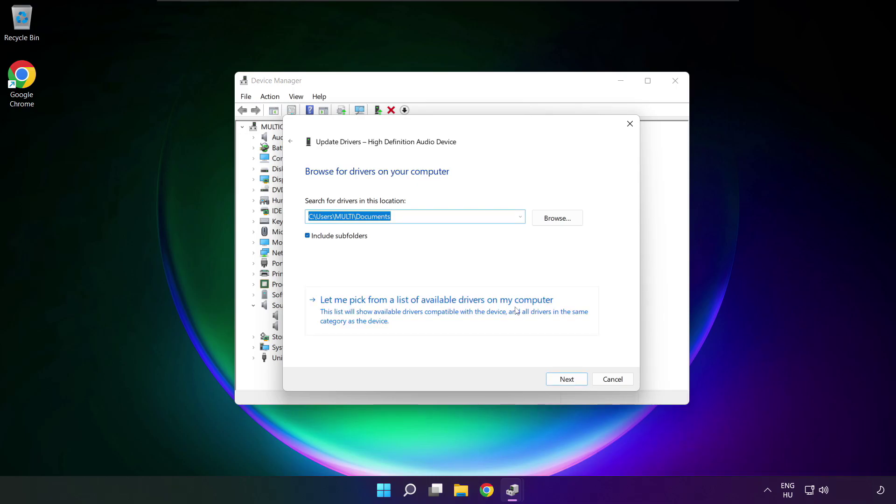
left_click(440, 317)
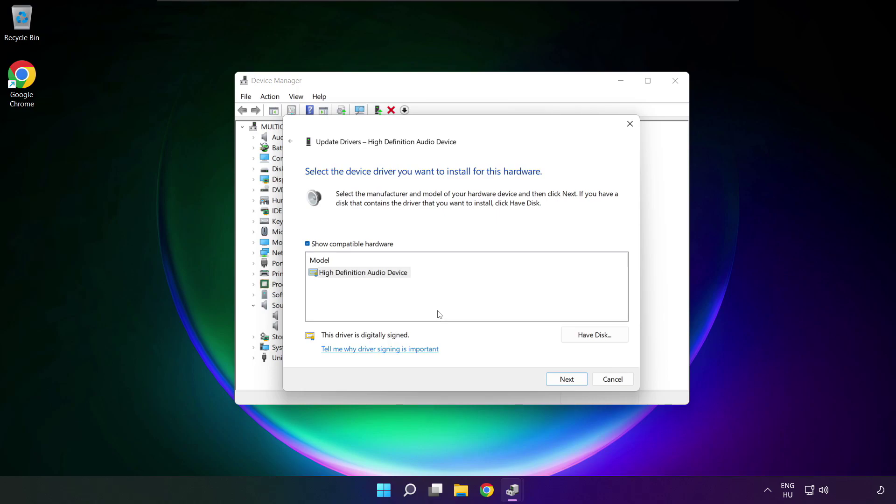
left_click(346, 278)
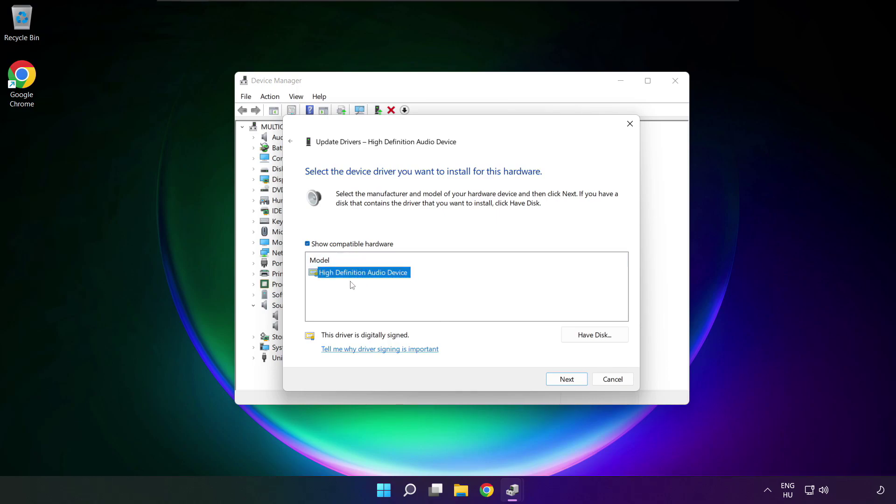
left_click(571, 381)
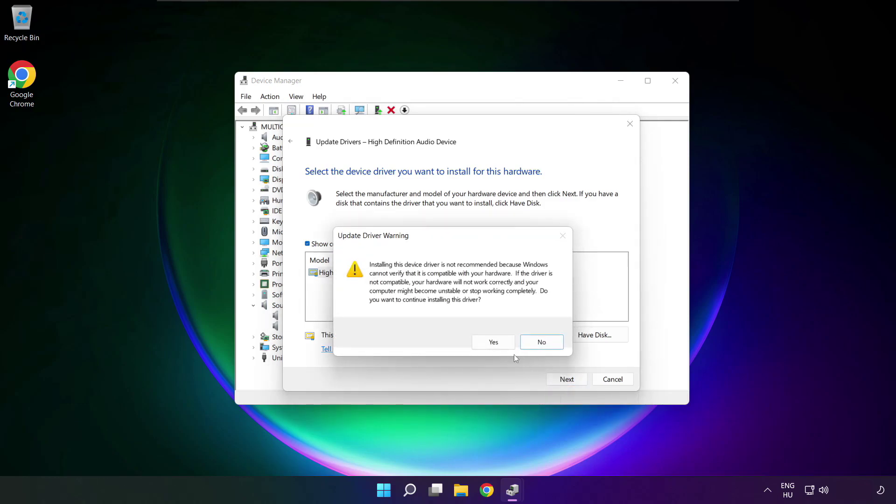
left_click(496, 344)
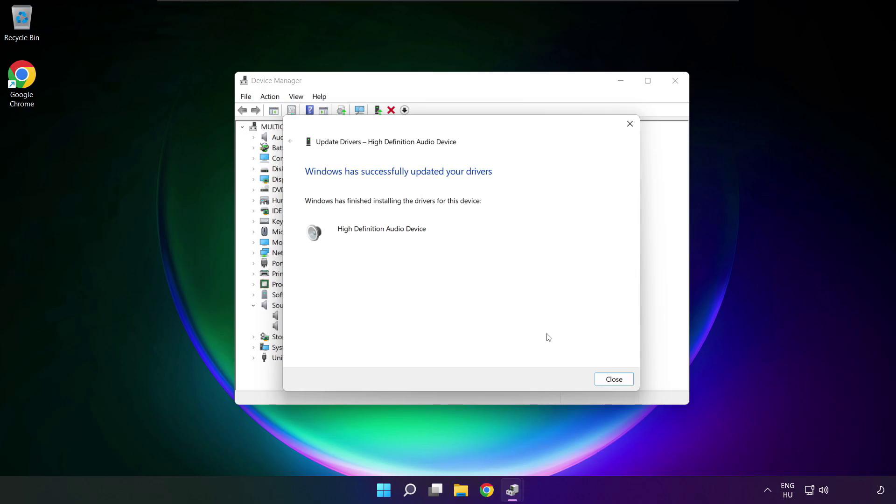
left_click(619, 382)
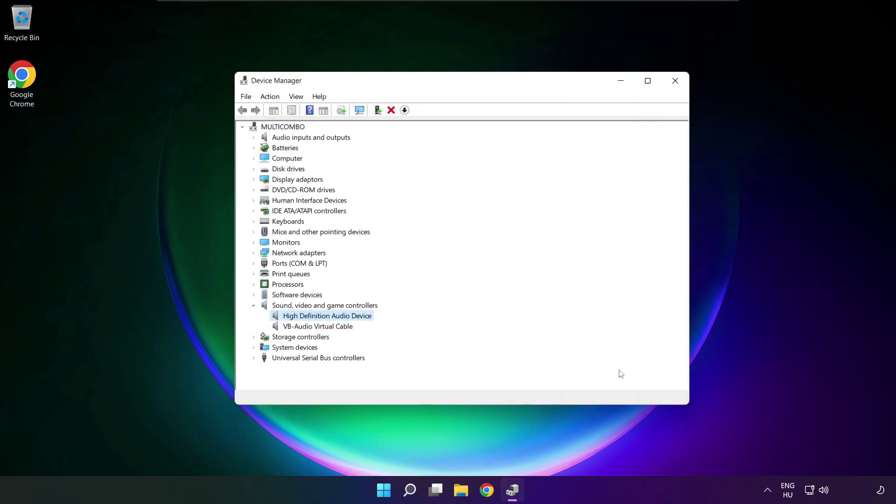
left_click(675, 82)
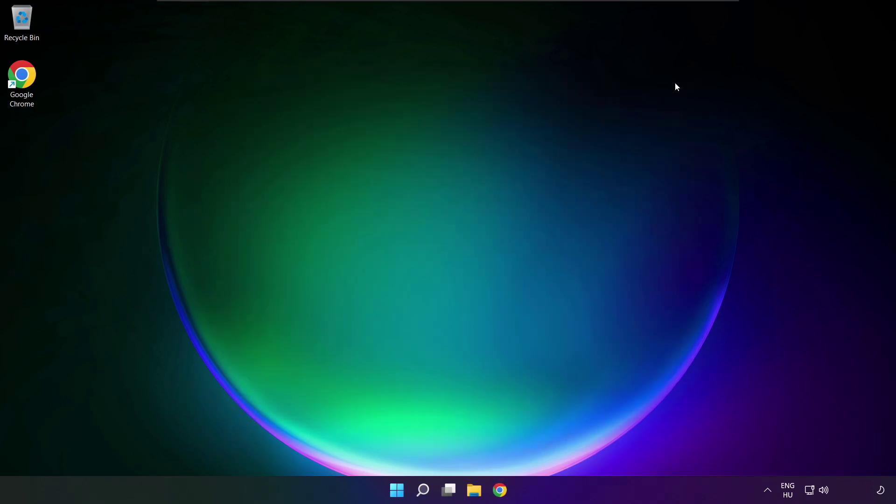
Restart Windows from the Start menu's power options to complete the audio driver reinstall
left_click(392, 492)
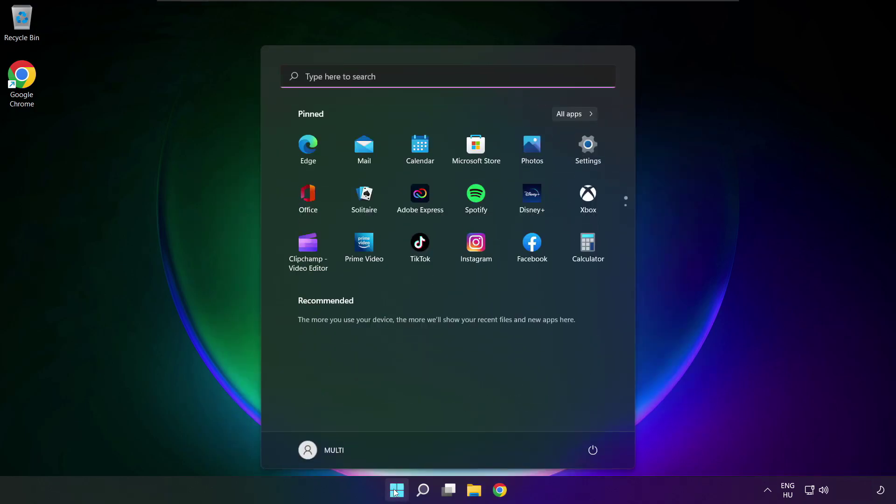
left_click(593, 448)
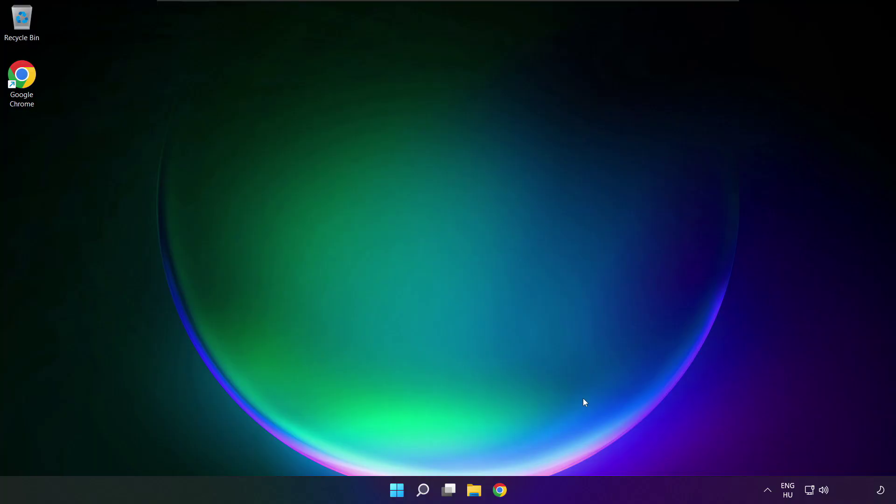
Open the Sound settings page from the speaker tray icon's menu
right_click(825, 492)
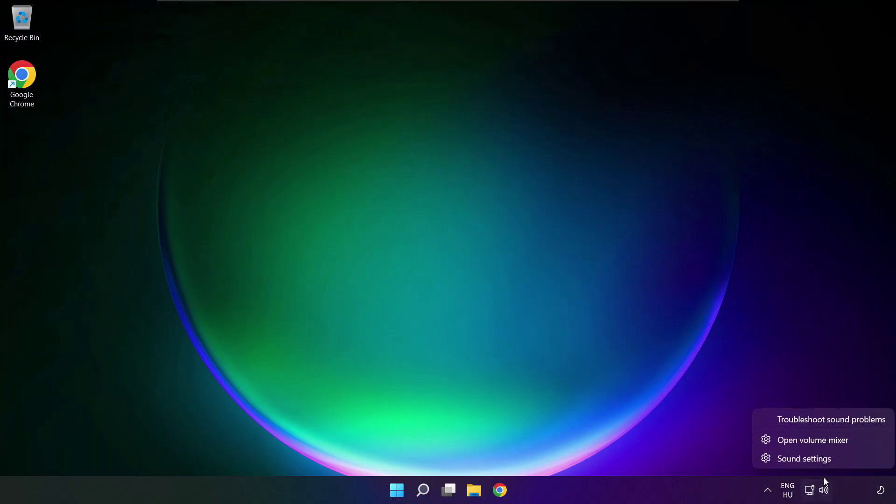
left_click(838, 459)
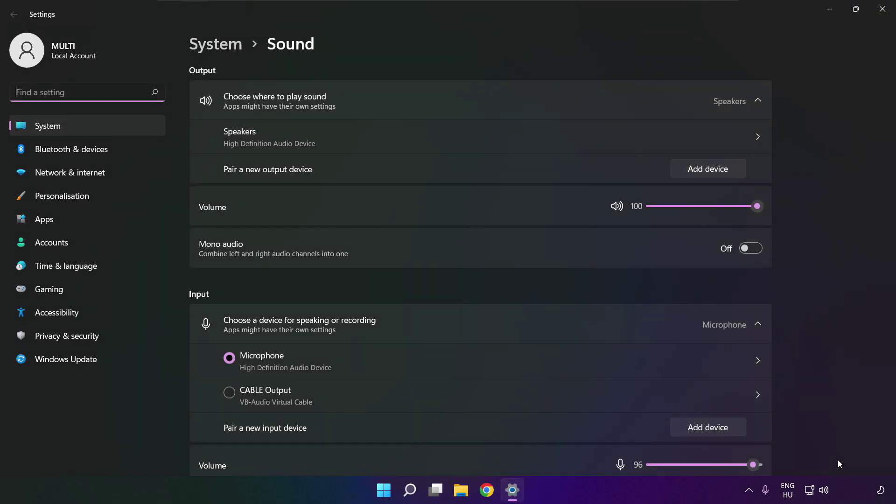
scroll(894, 215, "down", 5)
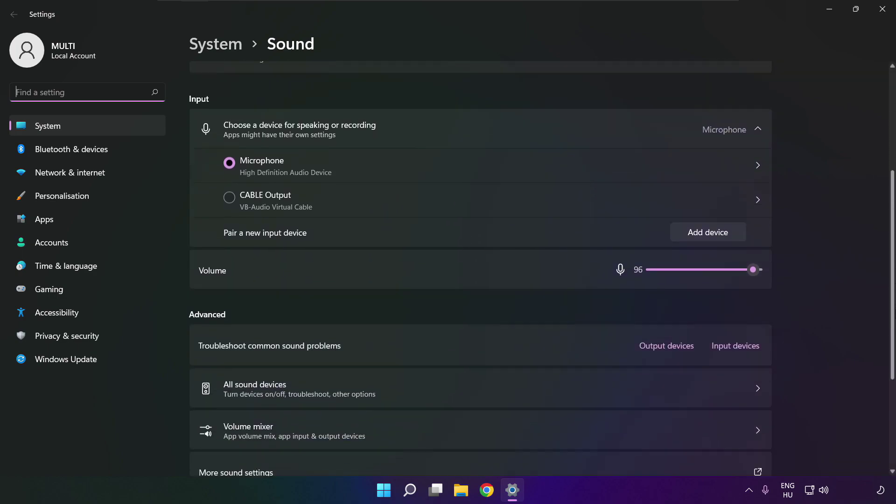
scroll(480, 271, "down", 2)
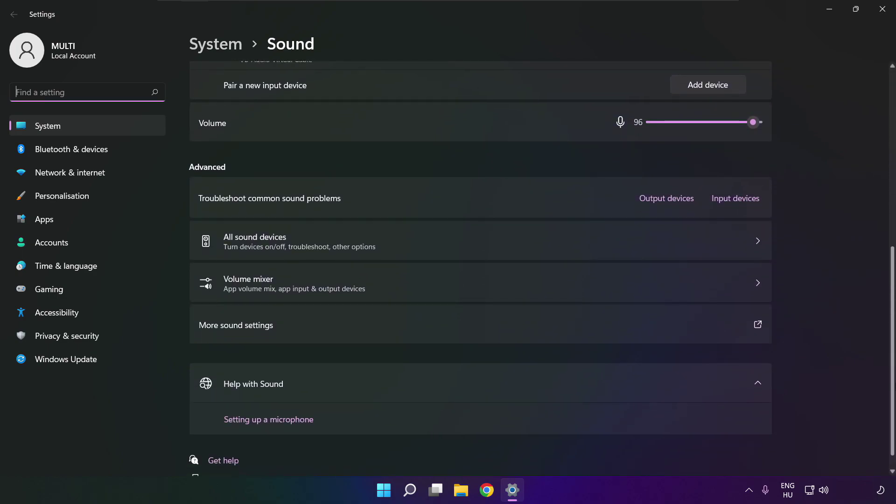
scroll(480, 271, "down", 1)
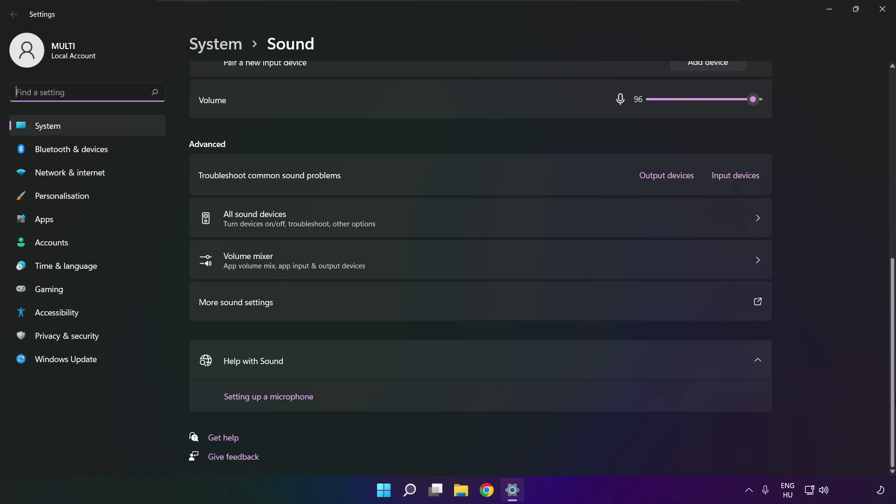
Launch the Playing Audio troubleshooter from the Output devices option
left_click(670, 179)
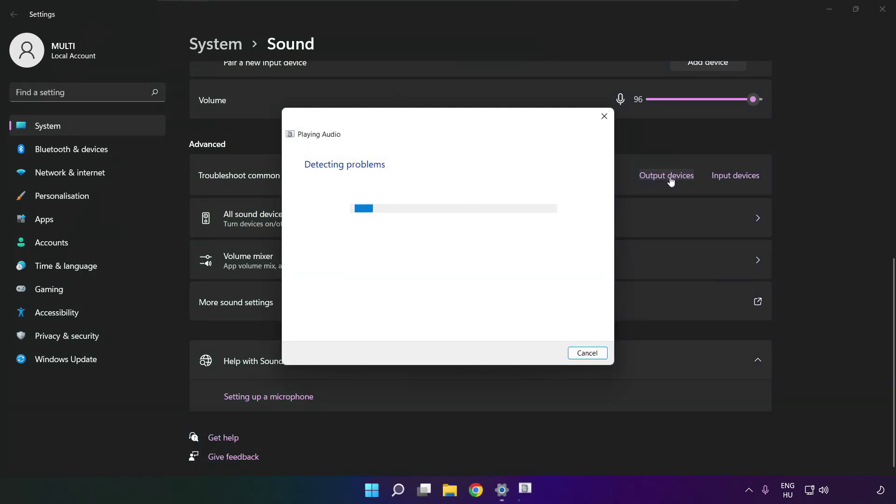